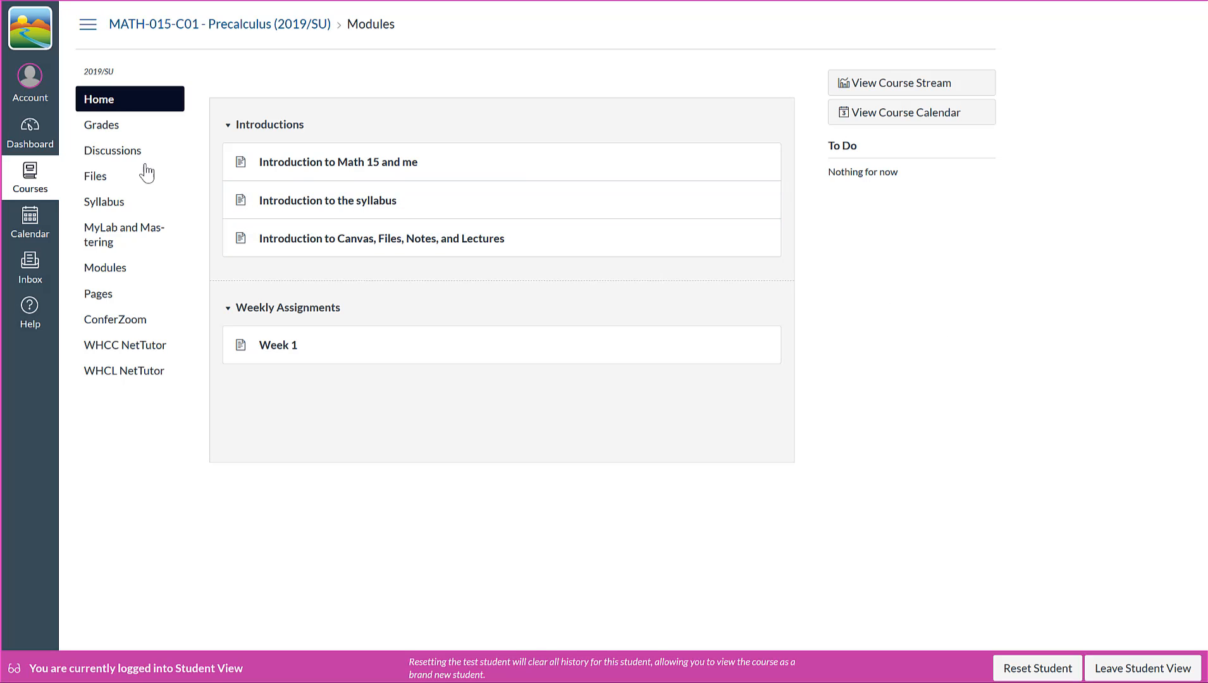
- Open the Linking Canvas and MyLab PDF from the course files and read the Enter Your Canvas Course instructions, highlighting MyLab & Mastering
{"action": "left_click", "coordinate": [98, 182]}
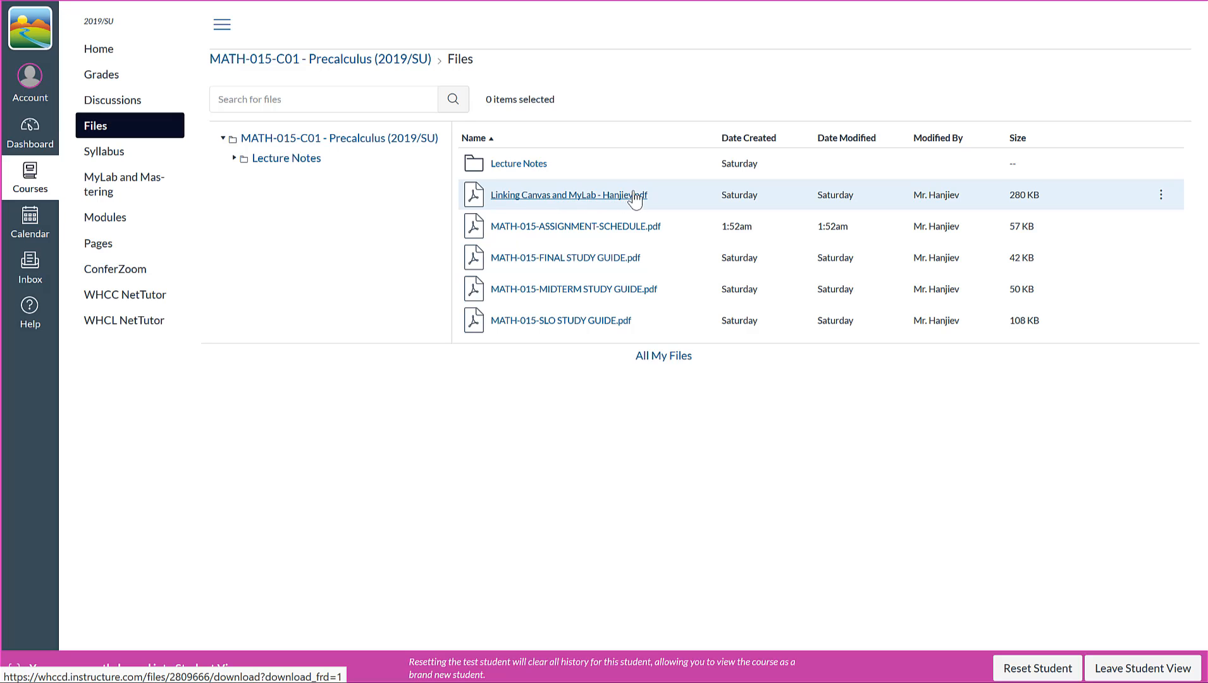
{"action": "left_click", "coordinate": [551, 196]}
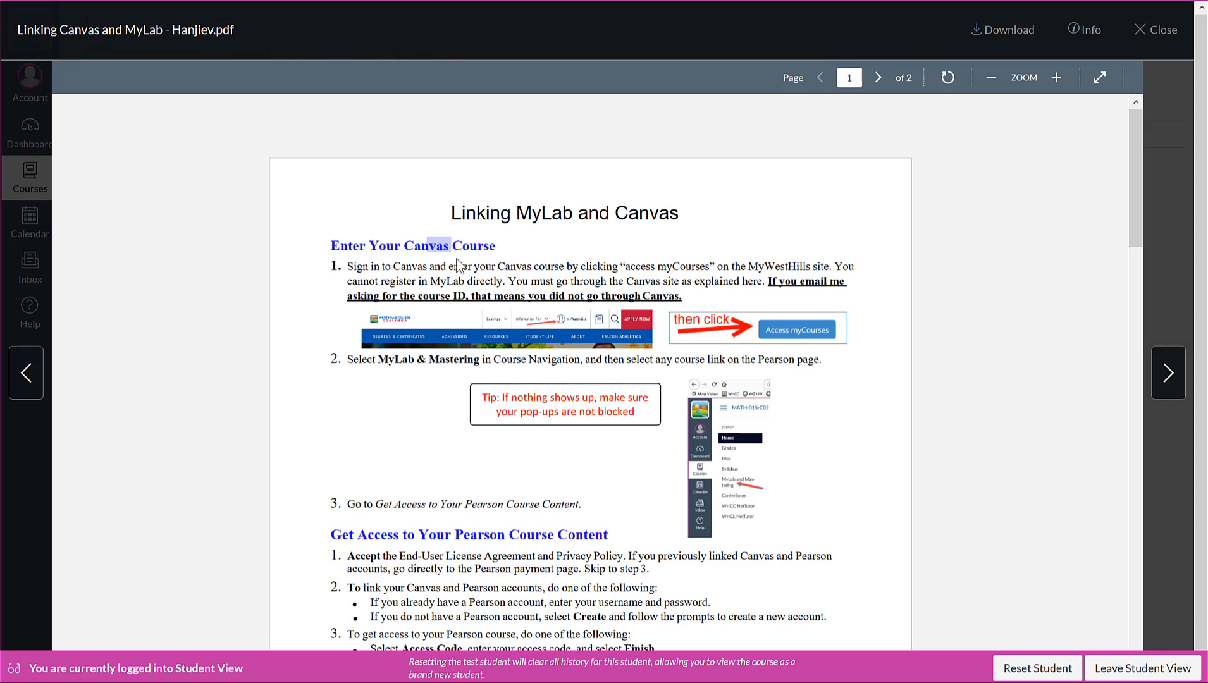
{"action": "left_click_drag", "start_coordinate": [426, 247], "coordinate": [451, 248]}
{"action": "scroll", "coordinate": [462, 263], "scroll_direction": "down", "scroll_amount": 1}
{"action": "scroll", "coordinate": [462, 263], "scroll_direction": "down", "scroll_amount": 1}
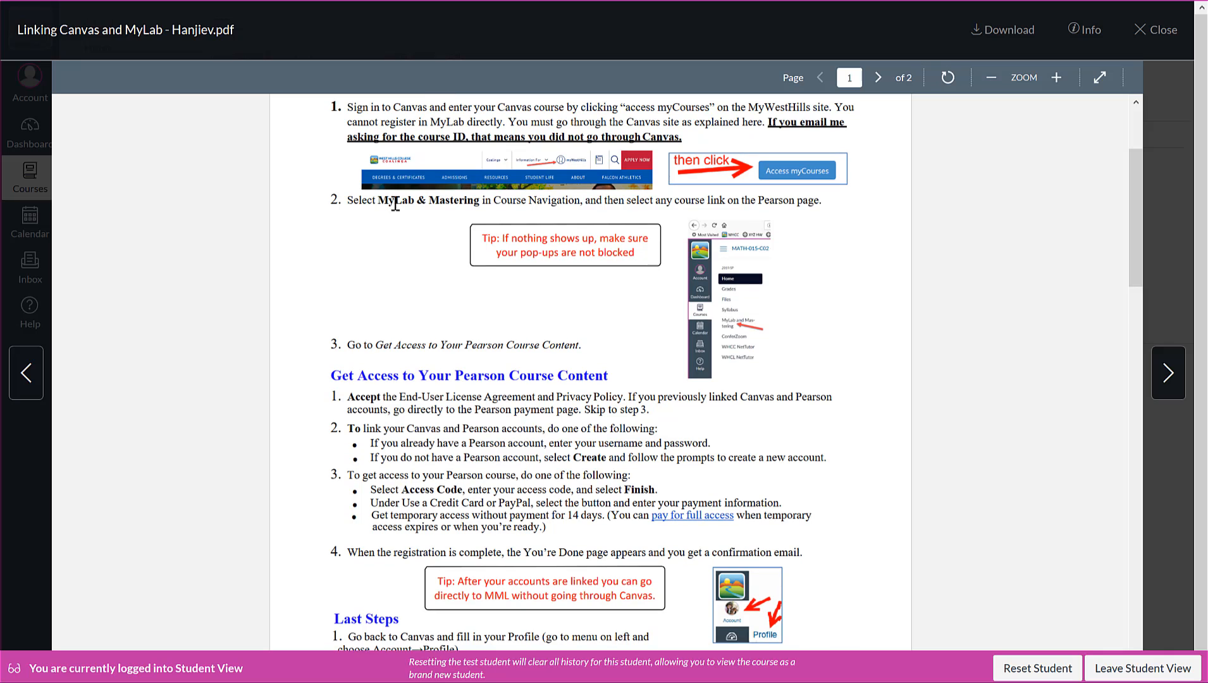
{"action": "left_click_drag", "start_coordinate": [388, 201], "coordinate": [456, 206]}
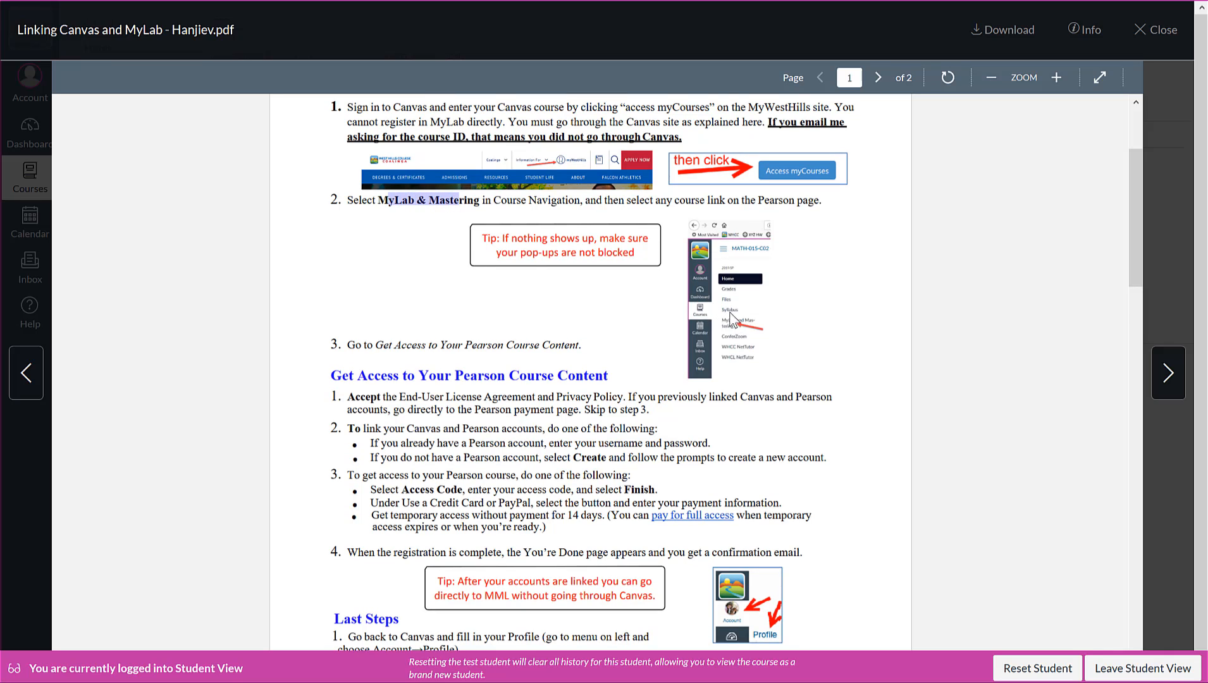
{"action": "scroll", "coordinate": [443, 329], "scroll_direction": "down", "scroll_amount": 1}
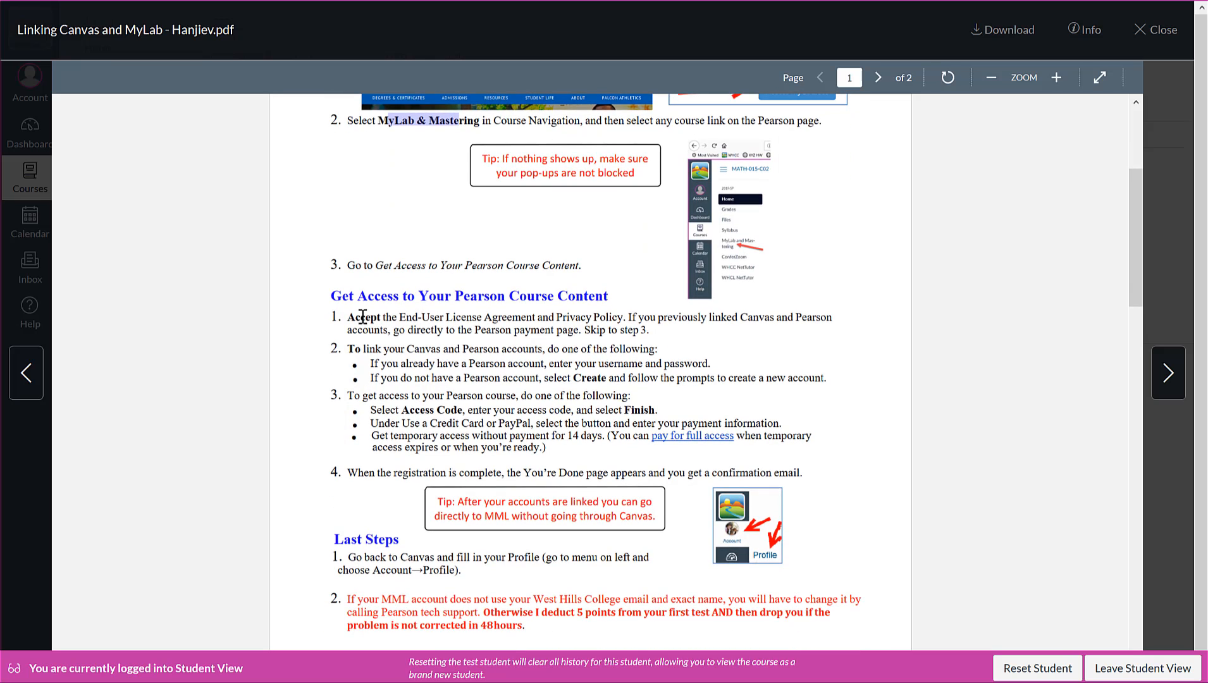
- Review the Get Access to Your Pearson Course Content instructions on license acceptance, account linking and access options, and close the document
{"action": "left_click_drag", "start_coordinate": [354, 316], "coordinate": [379, 316]}
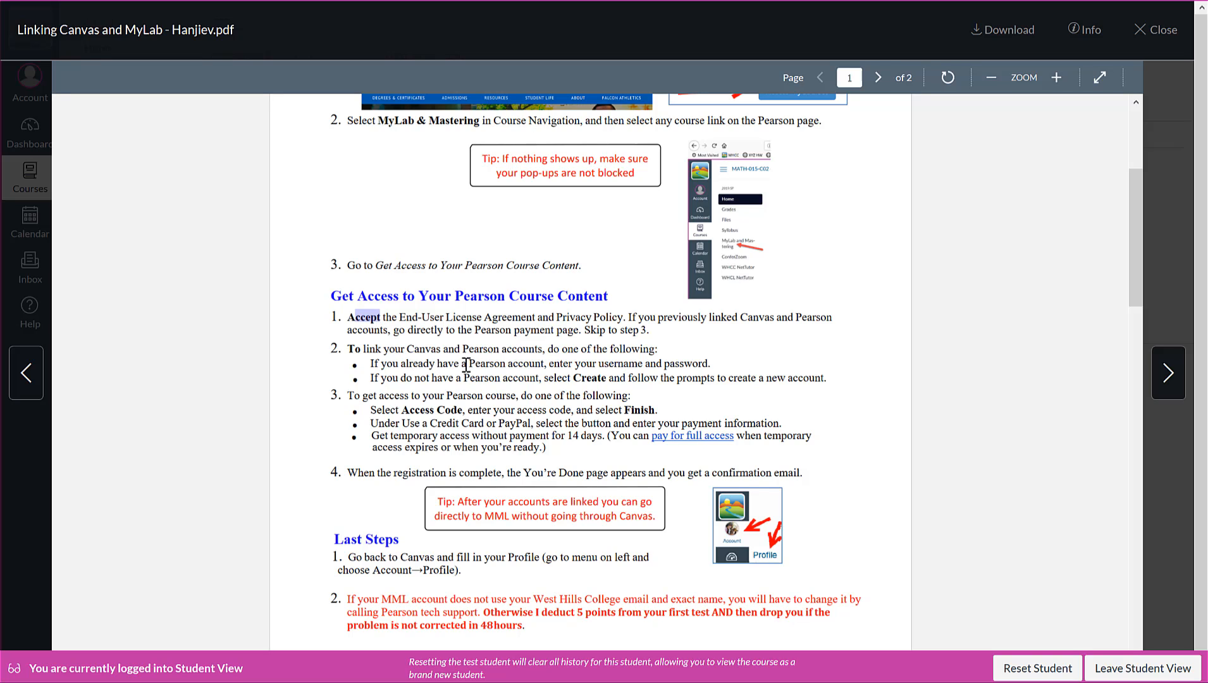
{"action": "left_click_drag", "start_coordinate": [469, 365], "coordinate": [531, 376]}
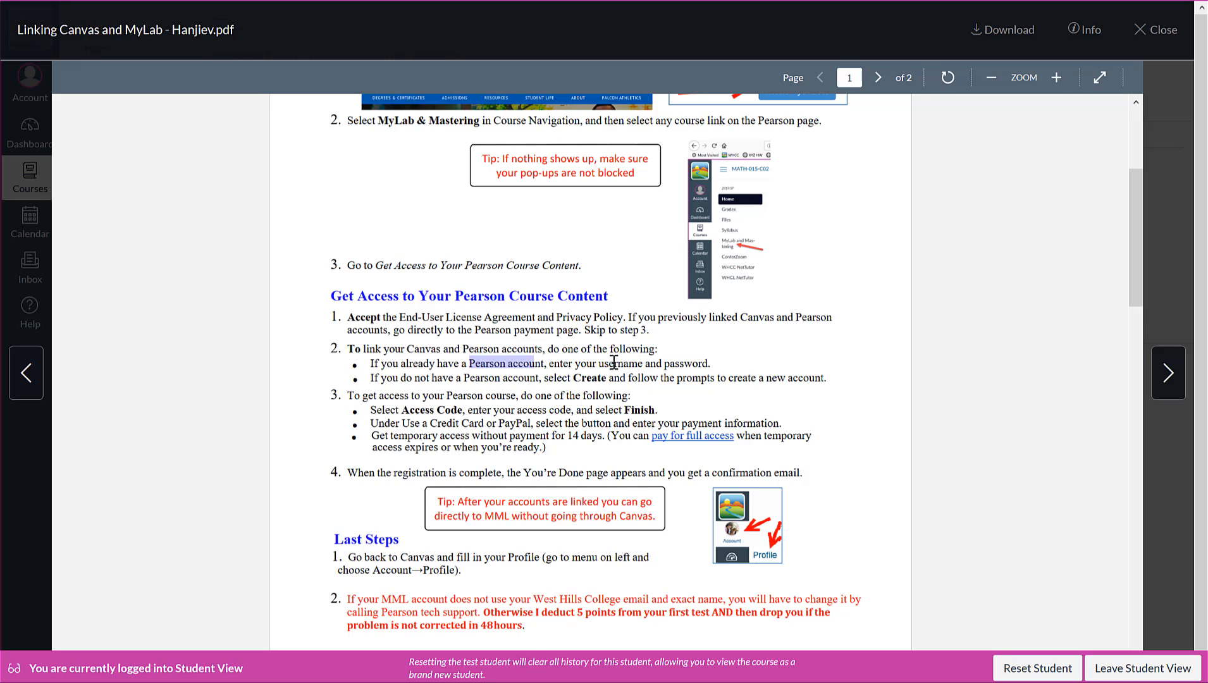
{"action": "left_click_drag", "start_coordinate": [614, 364], "coordinate": [698, 362]}
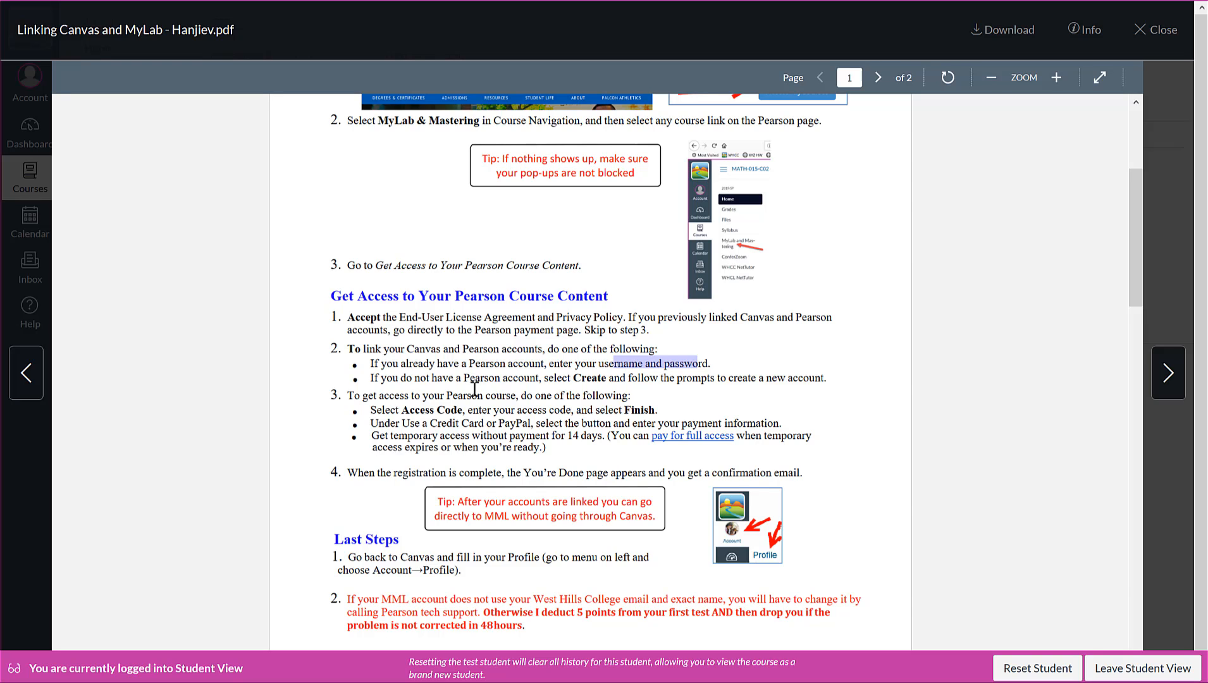
{"action": "left_click_drag", "start_coordinate": [583, 378], "coordinate": [598, 378]}
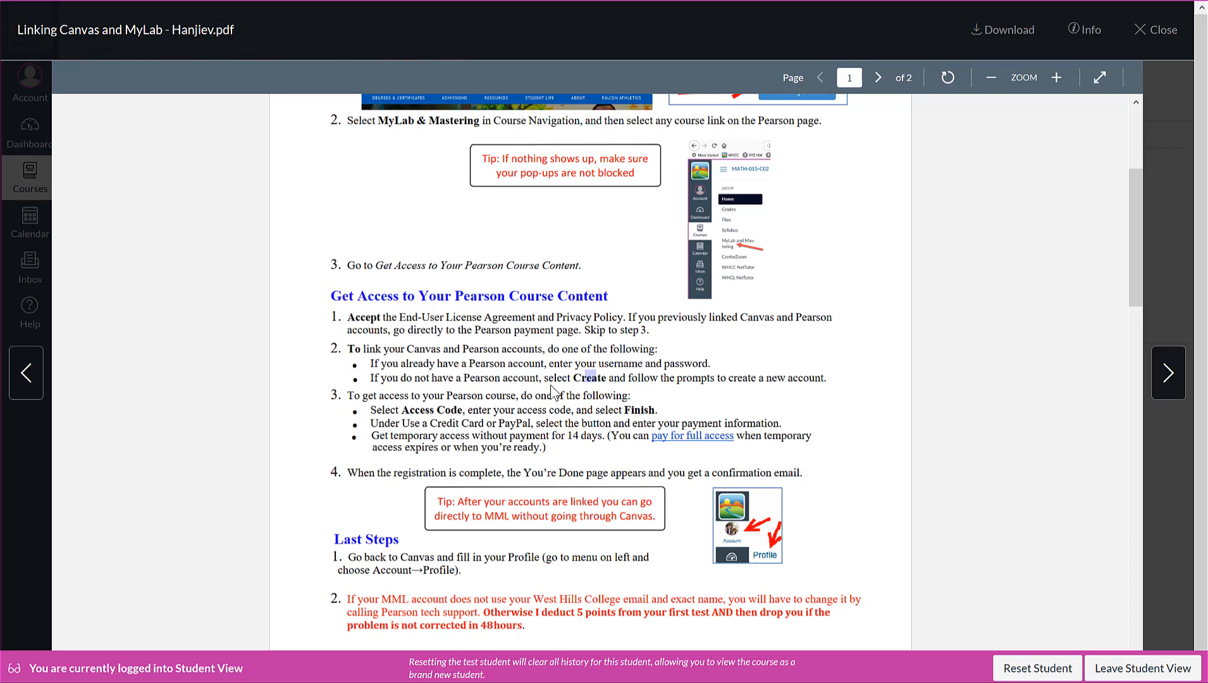
{"action": "scroll", "coordinate": [550, 383], "scroll_direction": "down", "scroll_amount": 1}
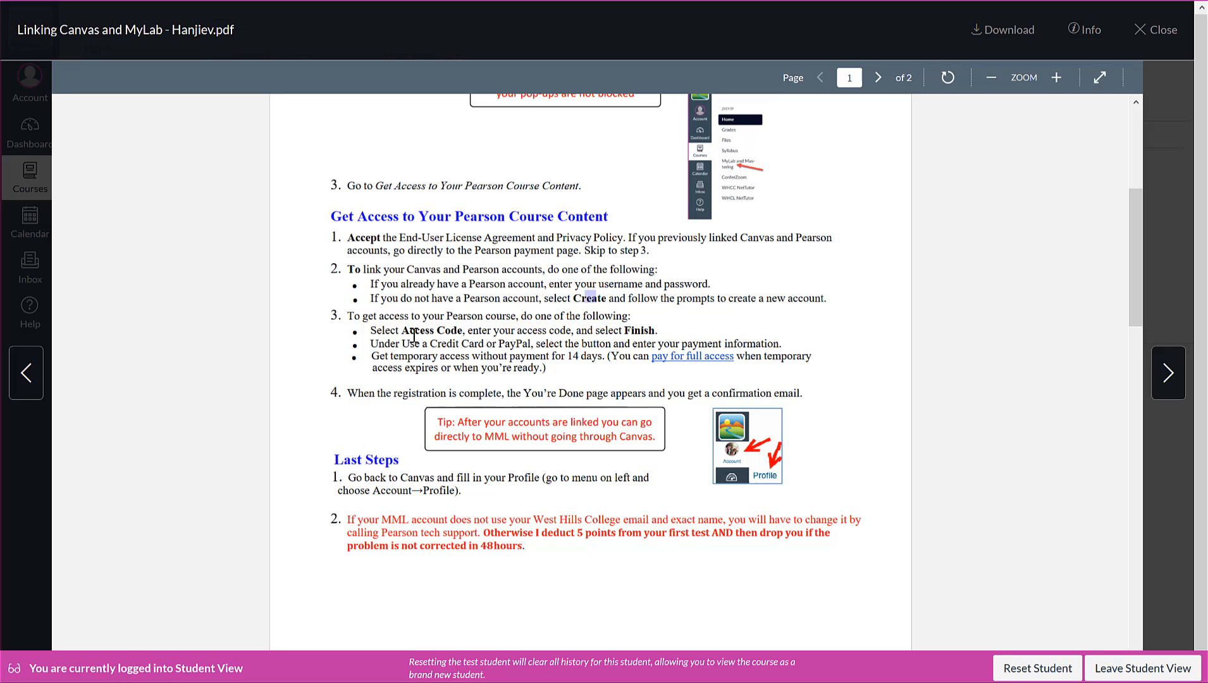
{"action": "left_click_drag", "start_coordinate": [415, 333], "coordinate": [451, 335]}
{"action": "left_click", "coordinate": [562, 351]}
{"action": "scroll", "coordinate": [595, 367], "scroll_direction": "up", "scroll_amount": 3}
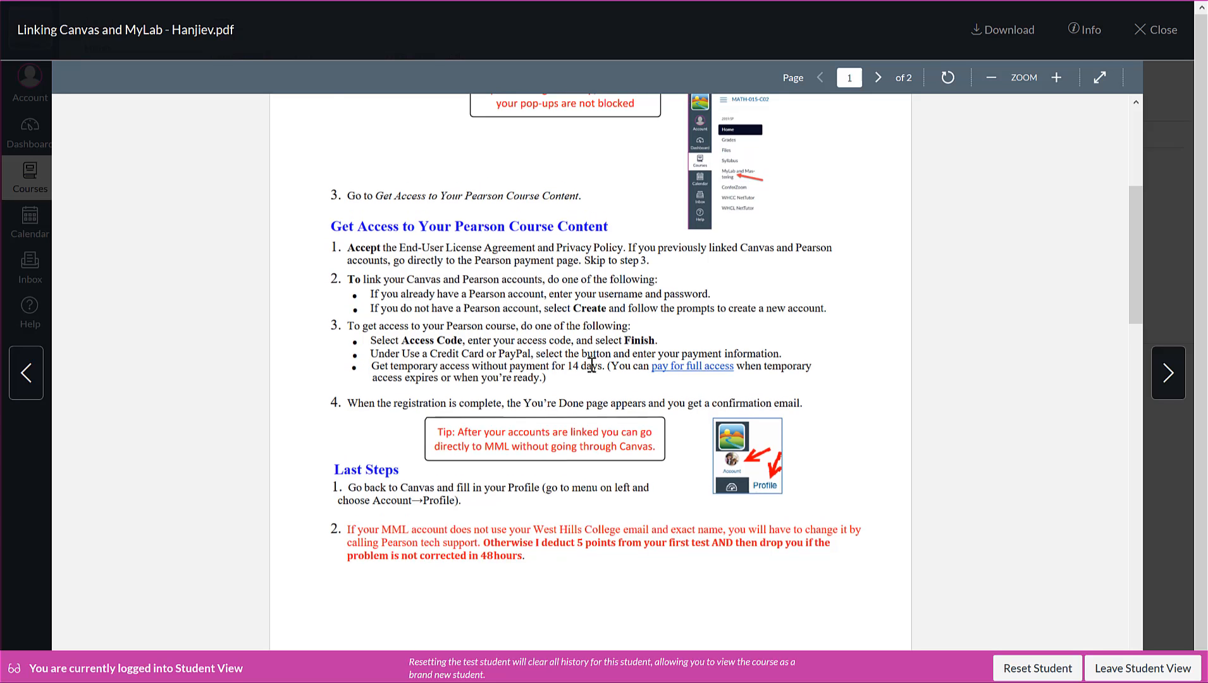
{"action": "left_click", "coordinate": [1146, 32]}
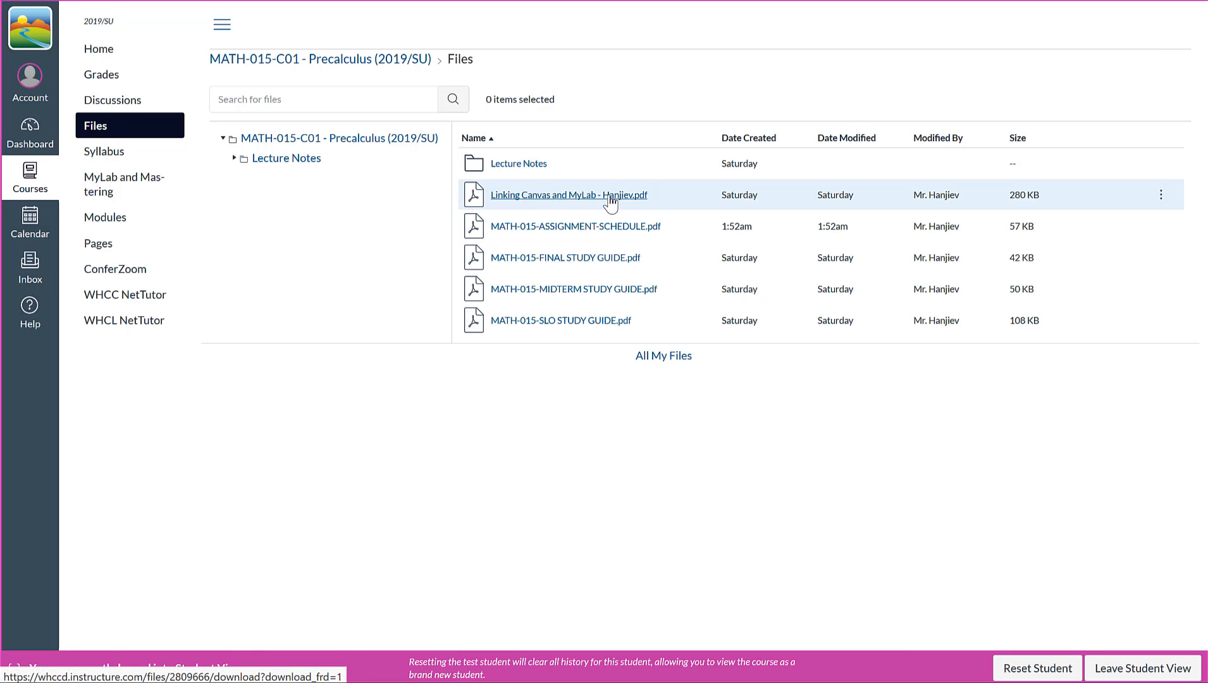
- Open the course's MyLab and Mastering page, and switch to the MyLab Math course to view its Study Plan
{"action": "left_click", "coordinate": [120, 188]}
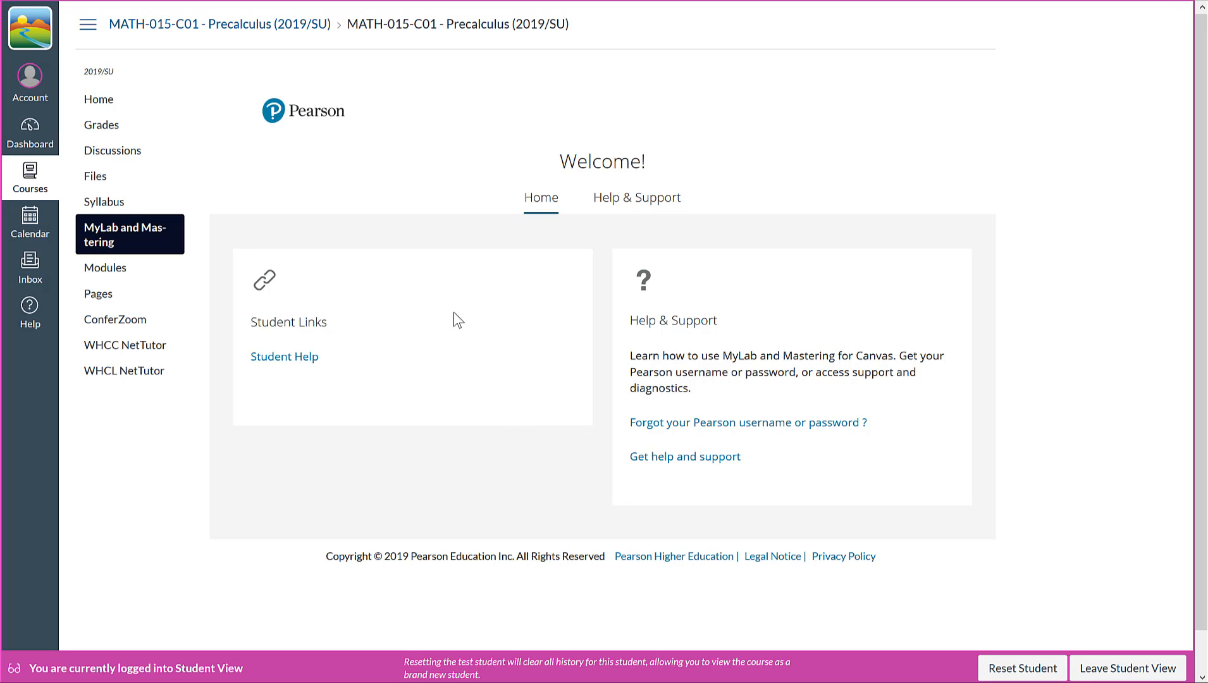
{"action": "left_click", "coordinate": [497, 1]}
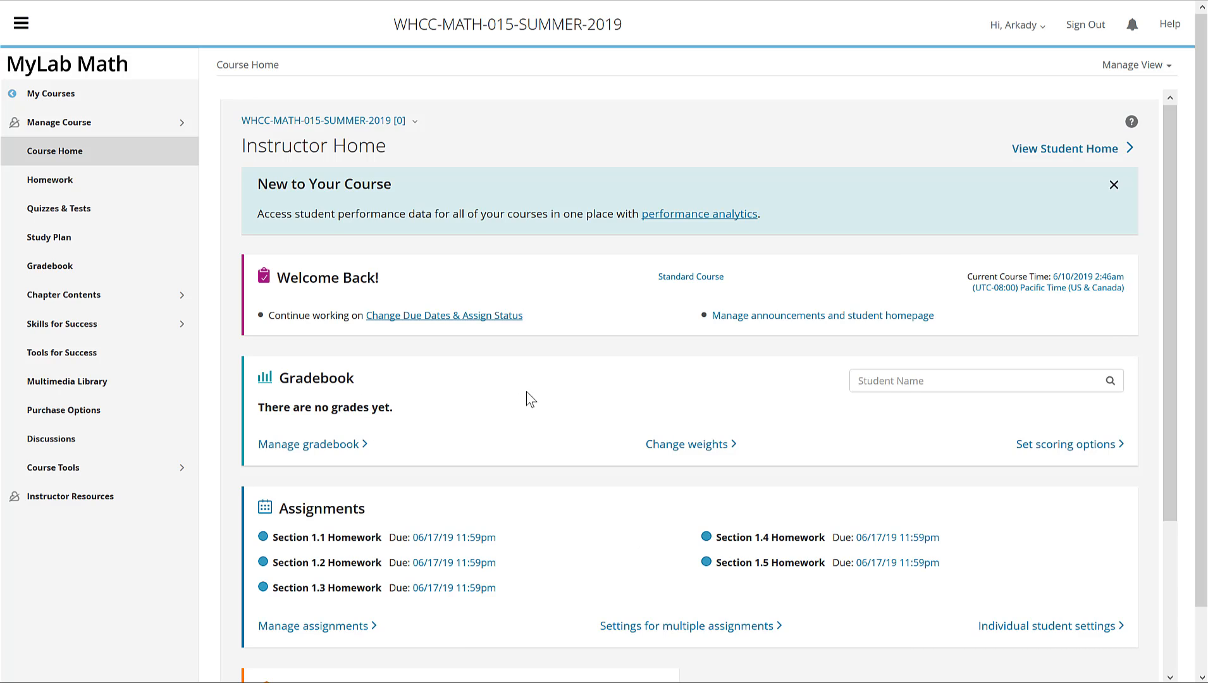
{"action": "left_click", "coordinate": [62, 153]}
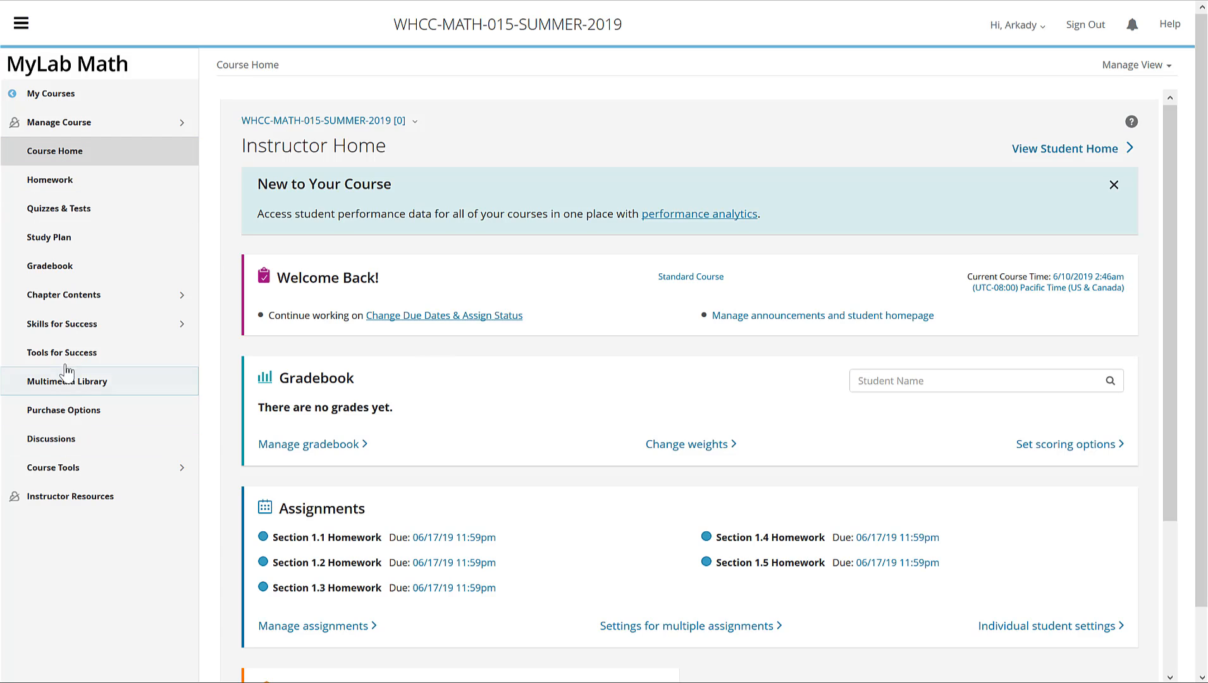
{"action": "left_click", "coordinate": [53, 239]}
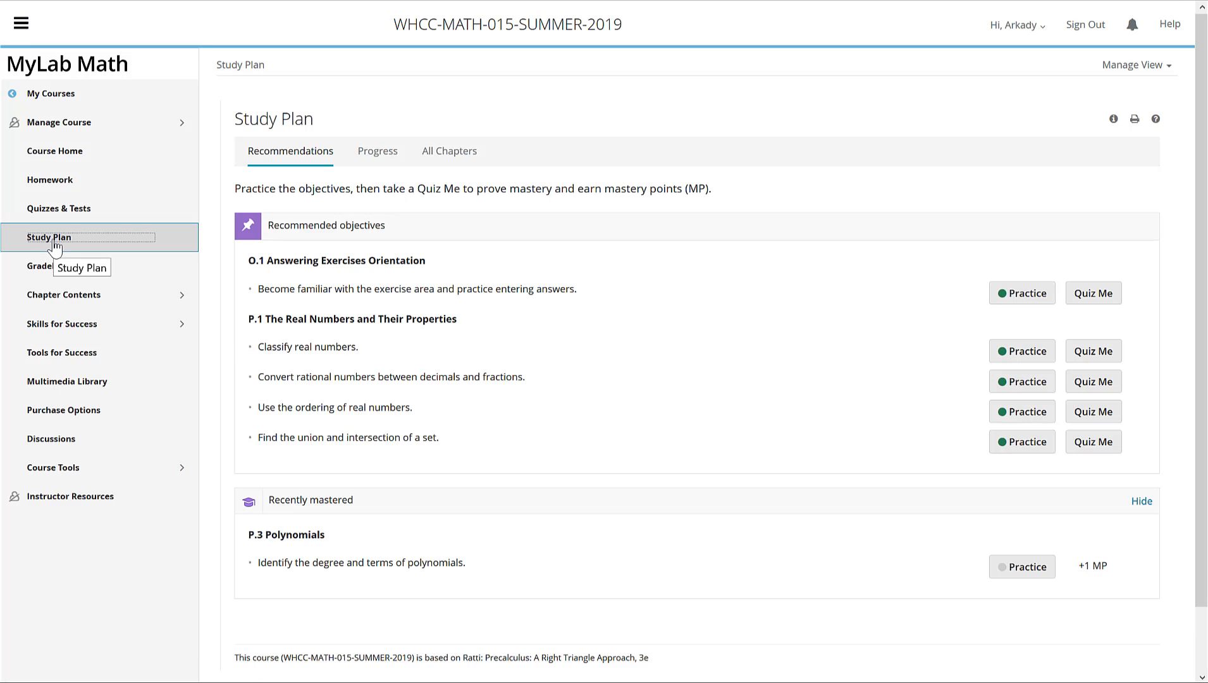
- Open Question 1 of the Section 1.1 Homework and maximize the question window
{"action": "left_click", "coordinate": [50, 184]}
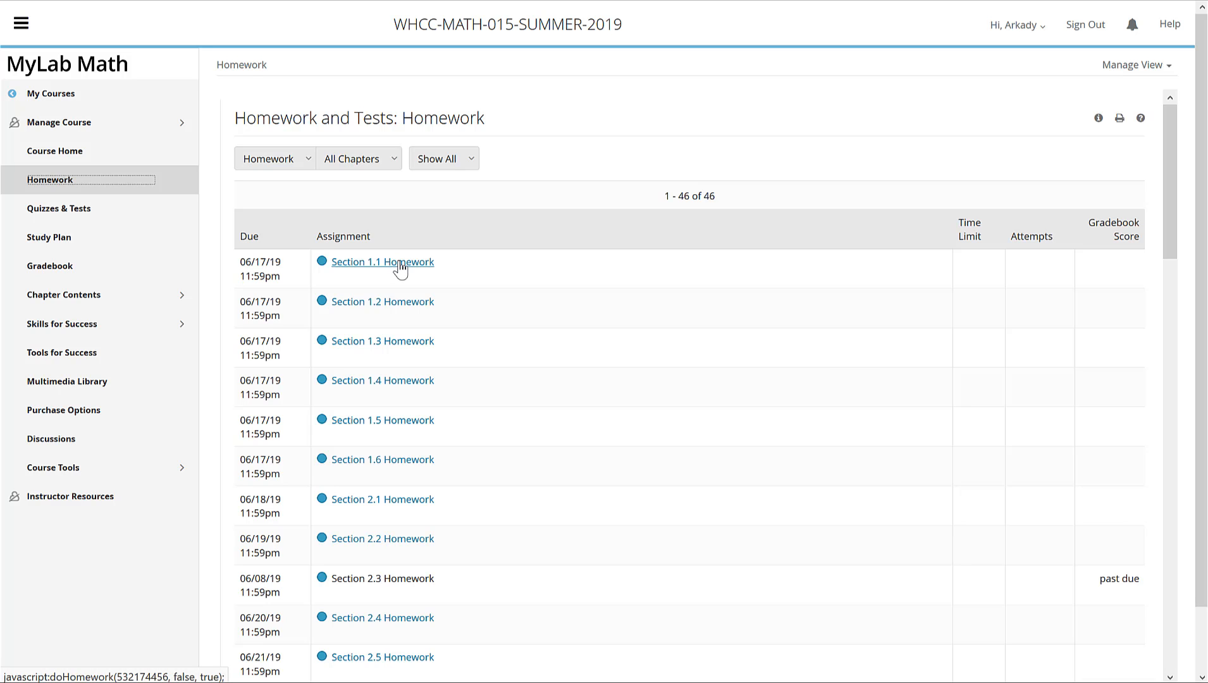
{"action": "left_click", "coordinate": [401, 268]}
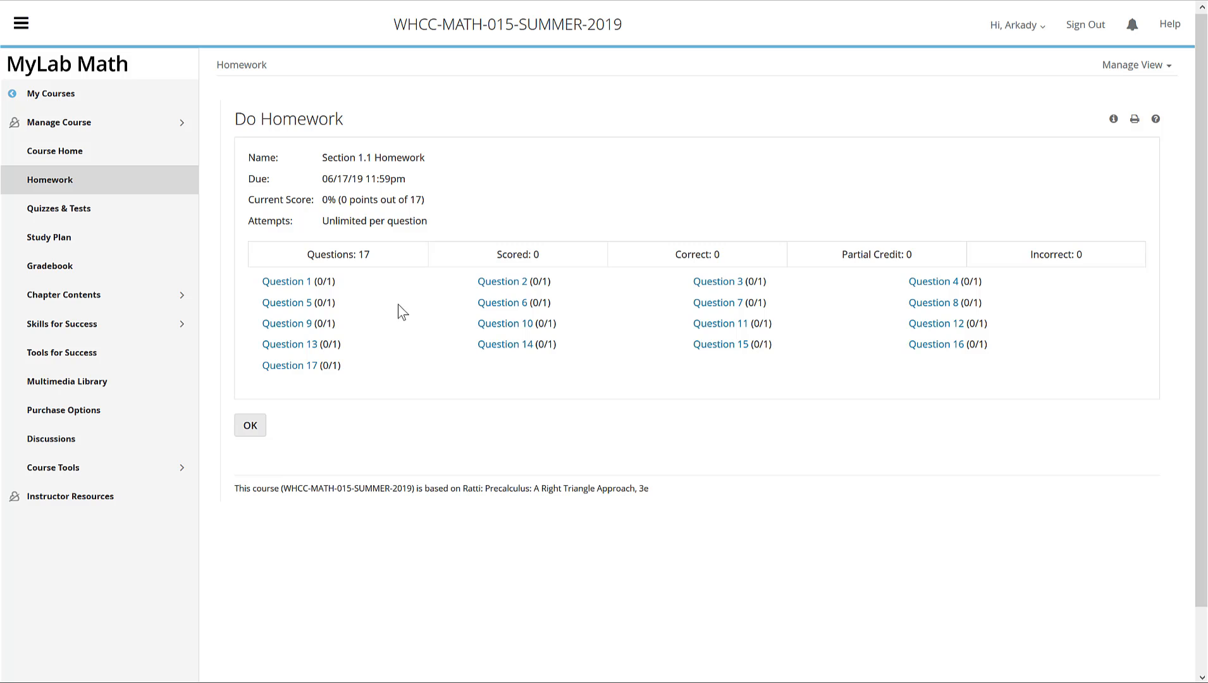
{"action": "left_click", "coordinate": [294, 285]}
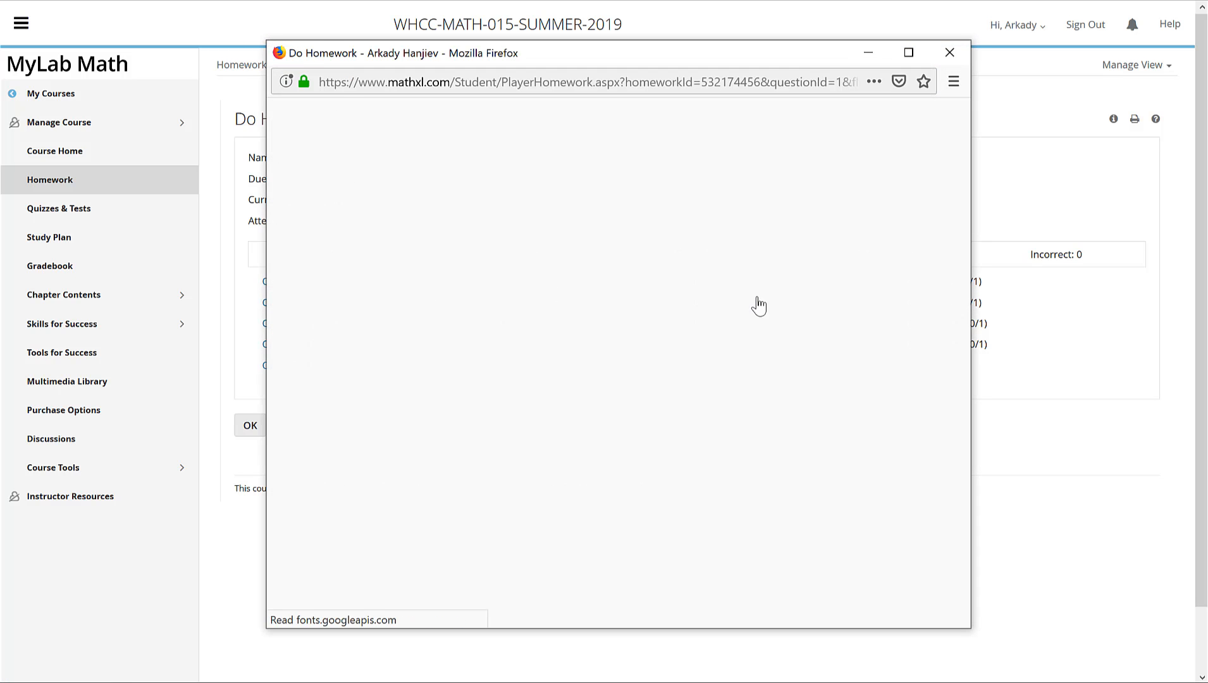
{"action": "left_click", "coordinate": [909, 52]}
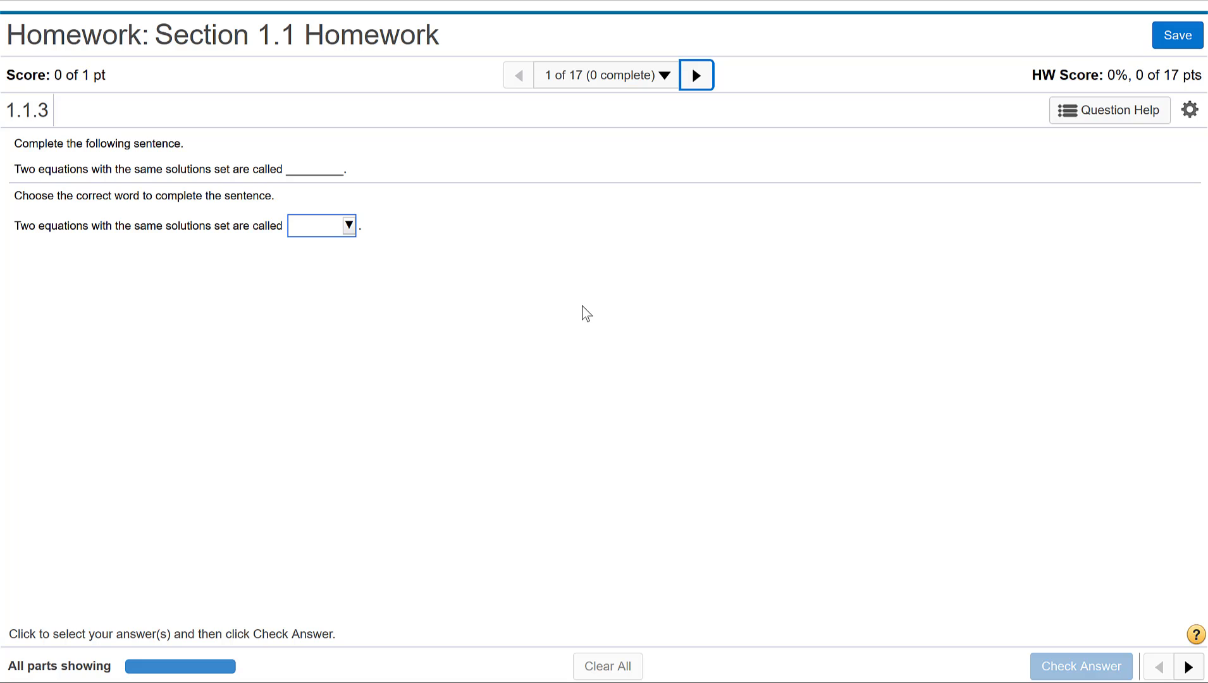
- Complete the Question 1 sentence with "equivalent", check the answer and continue to Question 2
{"action": "left_click", "coordinate": [348, 234]}
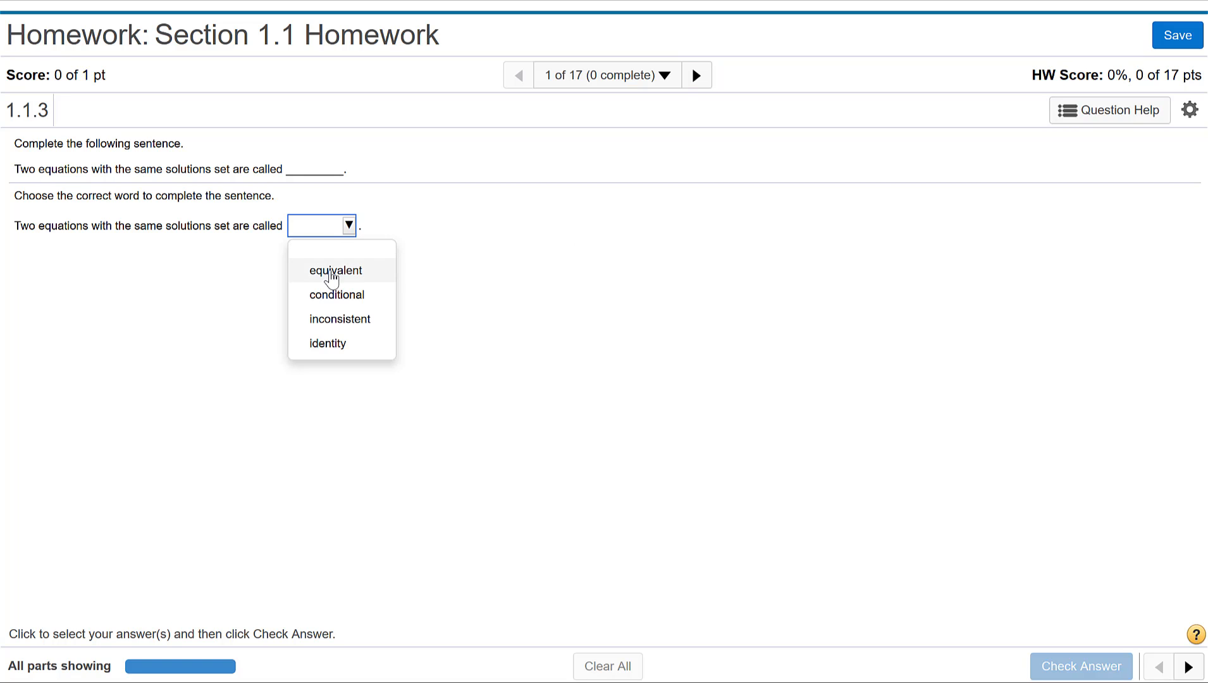
{"action": "left_click", "coordinate": [324, 271]}
{"action": "left_click", "coordinate": [1086, 672]}
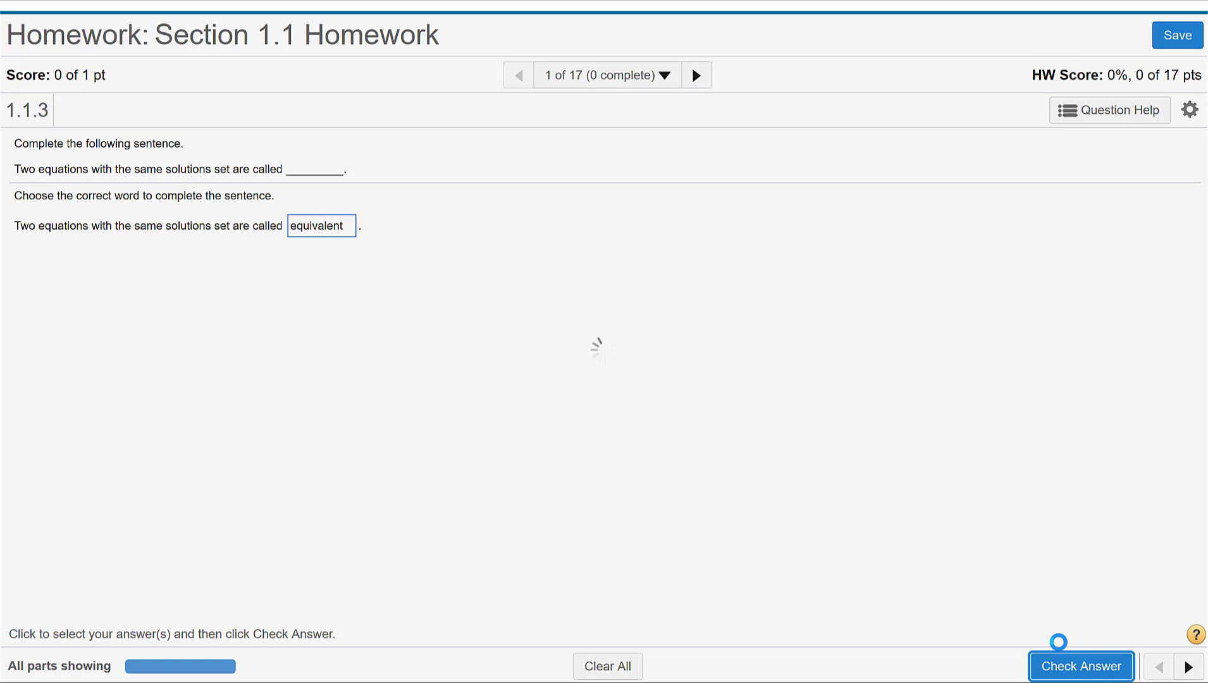
{"action": "left_click", "coordinate": [615, 417]}
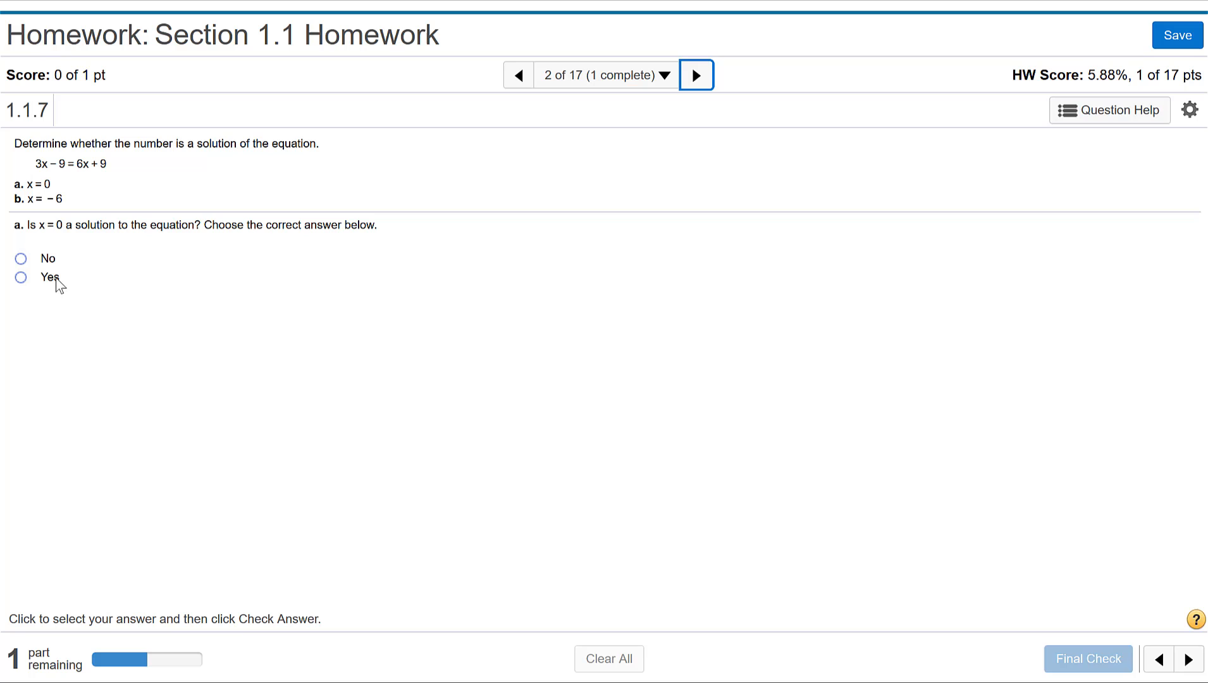
- Answer No to part a, whether x = 0 is a solution of the equation, and check it
{"action": "left_click", "coordinate": [21, 259]}
{"action": "left_click", "coordinate": [1086, 668]}
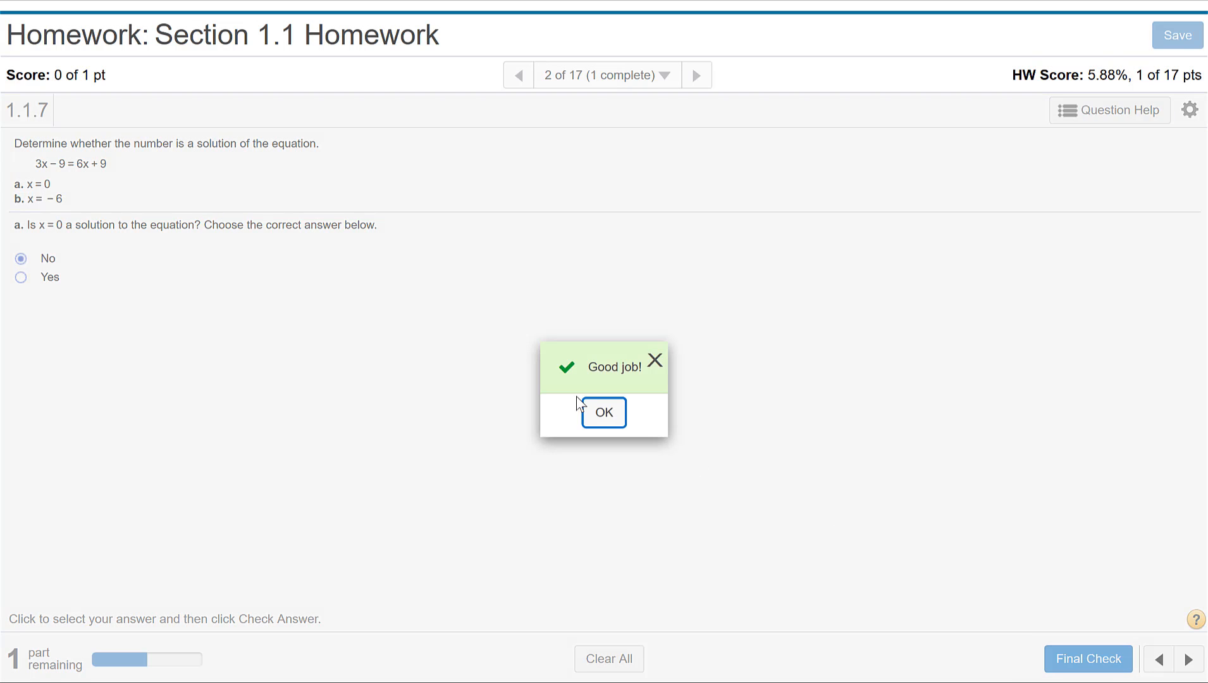
{"action": "left_click", "coordinate": [605, 414]}
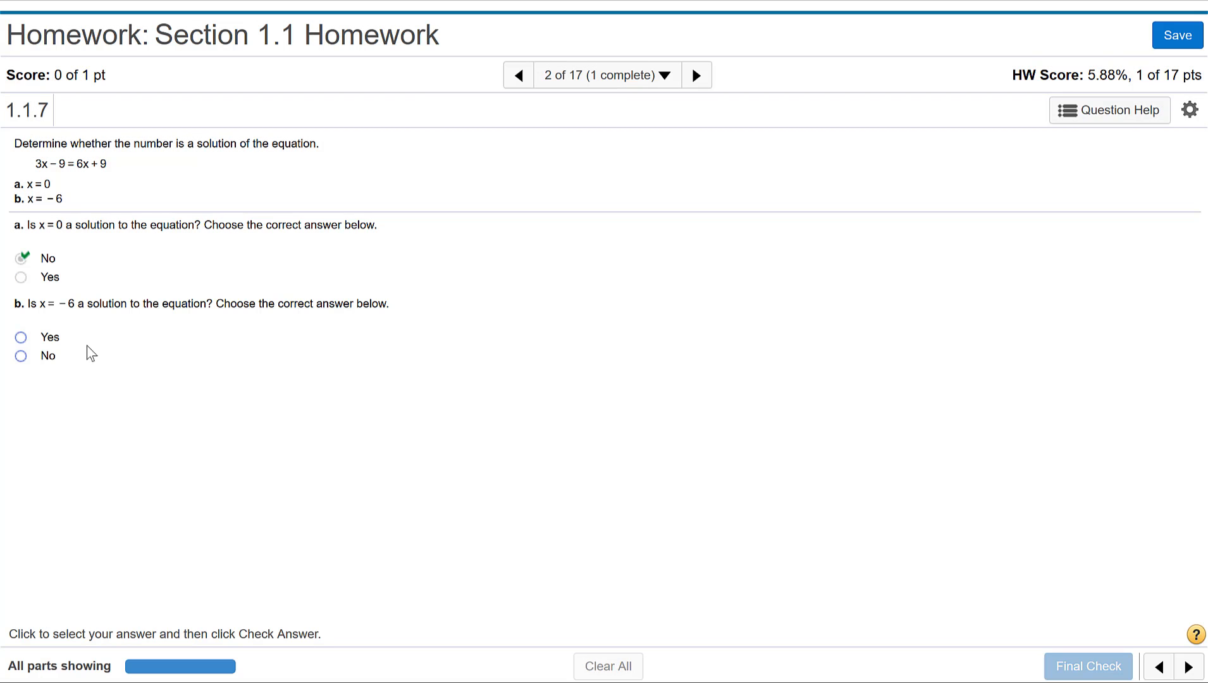
- Answer No to part b, whether x = −6 is a solution, check it and move on from the feedback
{"action": "left_click", "coordinate": [21, 356]}
{"action": "left_click", "coordinate": [1078, 666]}
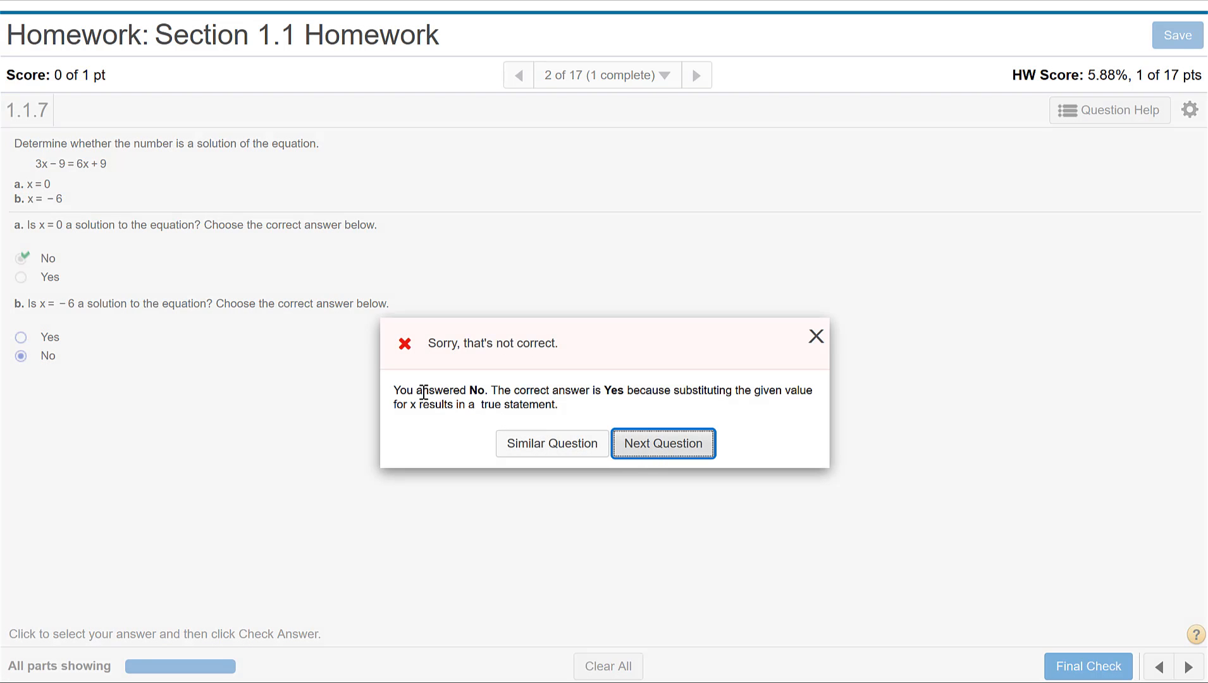
{"action": "left_click", "coordinate": [547, 447]}
{"action": "left_click", "coordinate": [642, 446]}
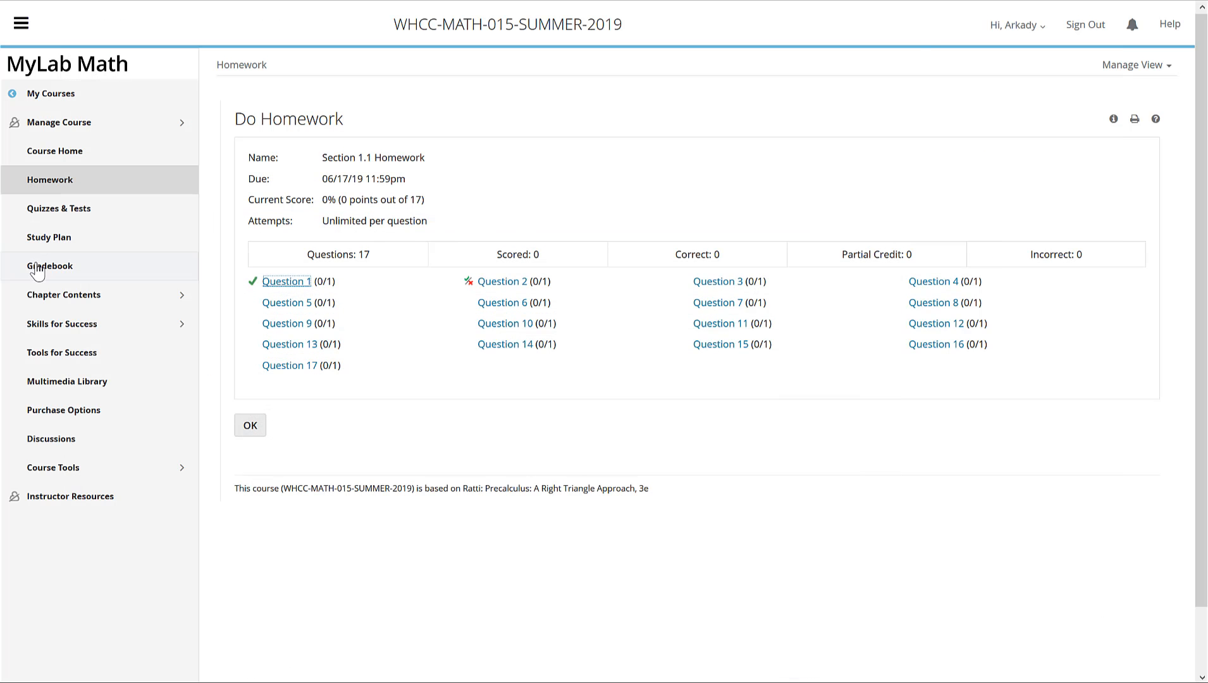
- View the MyLab Math Gradebook, and switch to the Canvas course syllabus to find its Grade Scoring section
{"action": "left_click", "coordinate": [38, 271]}
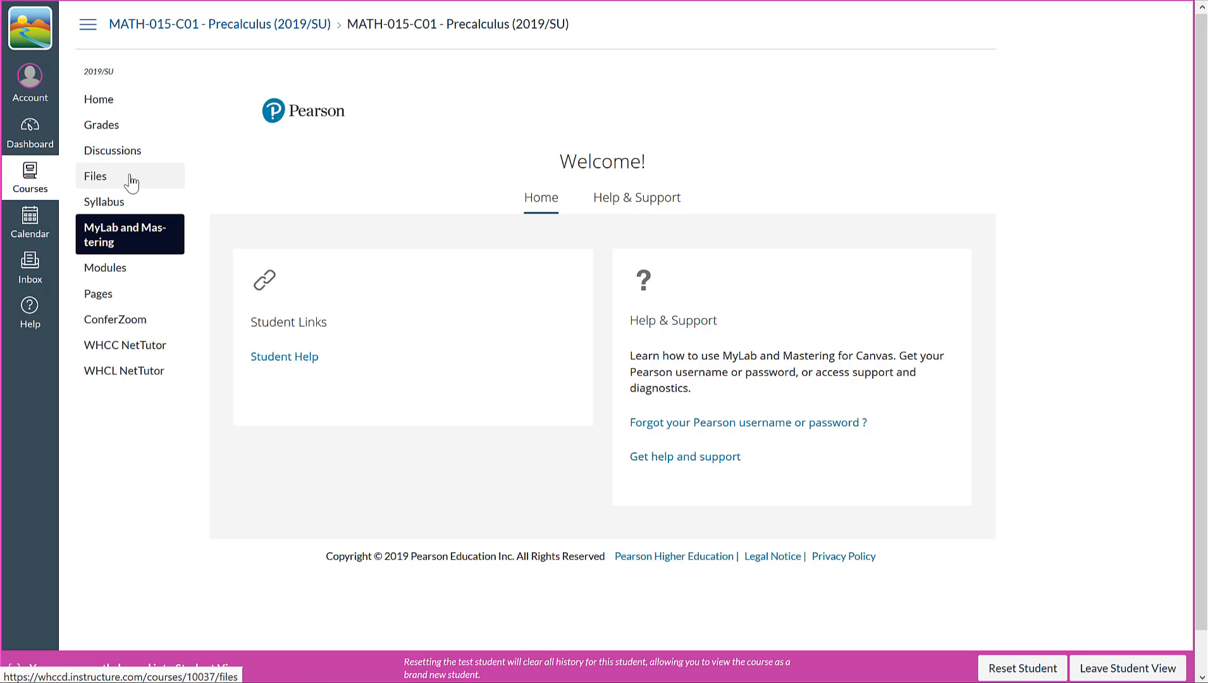
{"action": "left_click", "coordinate": [129, 203]}
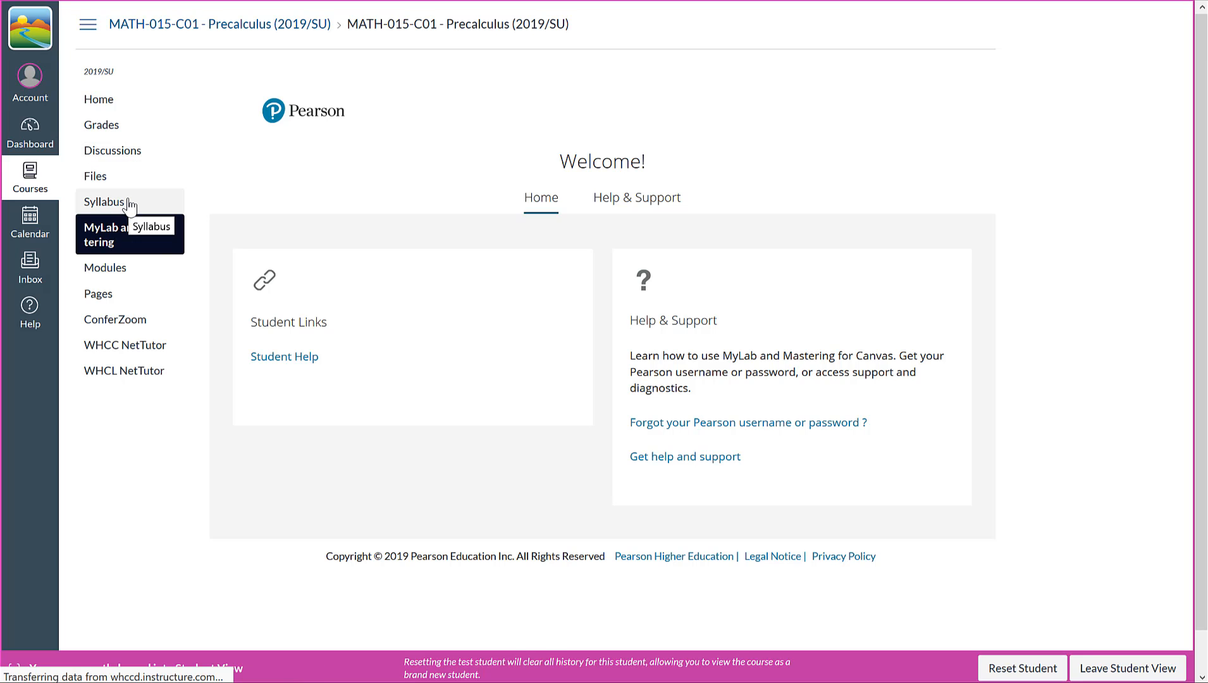
{"action": "scroll", "coordinate": [454, 339], "scroll_direction": "down", "scroll_amount": 15}
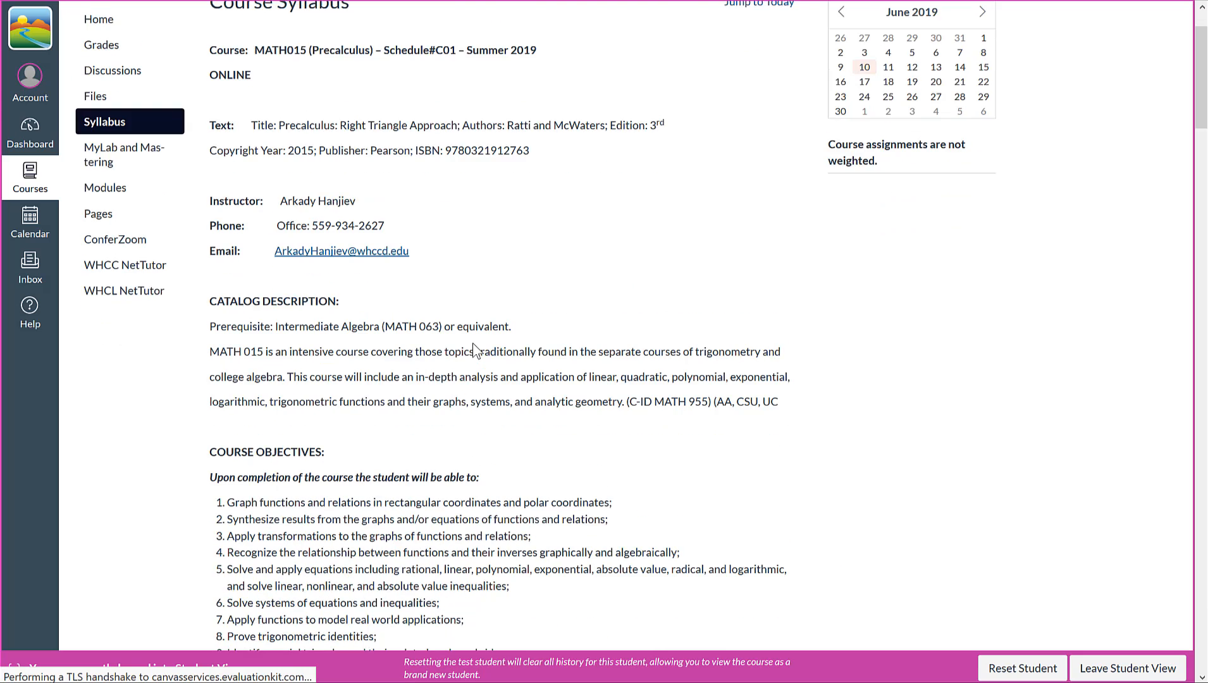
{"action": "scroll", "coordinate": [471, 342], "scroll_direction": "down", "scroll_amount": 20}
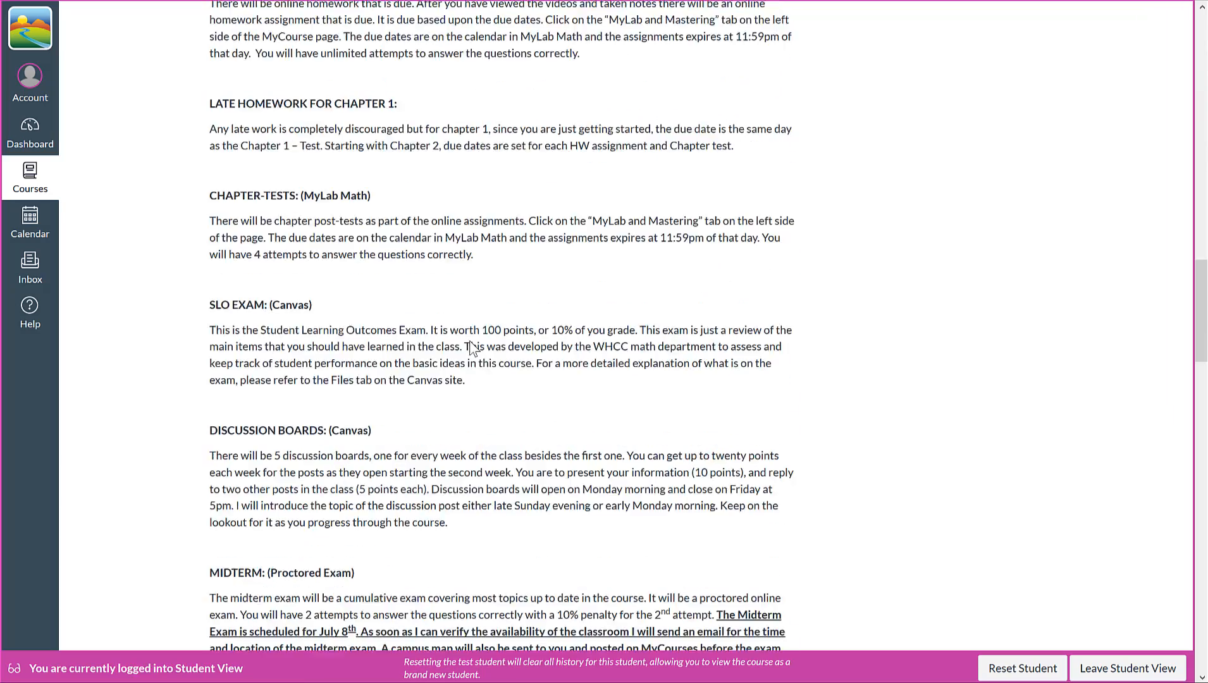
{"action": "scroll", "coordinate": [471, 345], "scroll_direction": "down", "scroll_amount": 4}
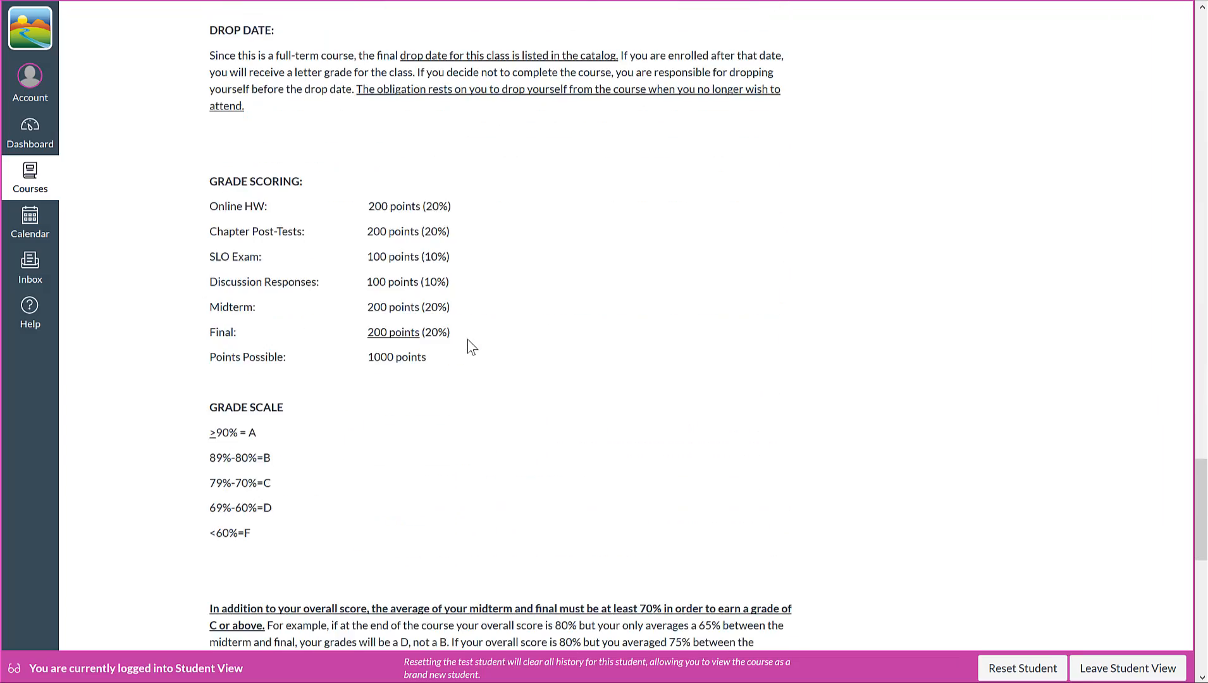
{"action": "scroll", "coordinate": [332, 281], "scroll_direction": "up", "scroll_amount": 1}
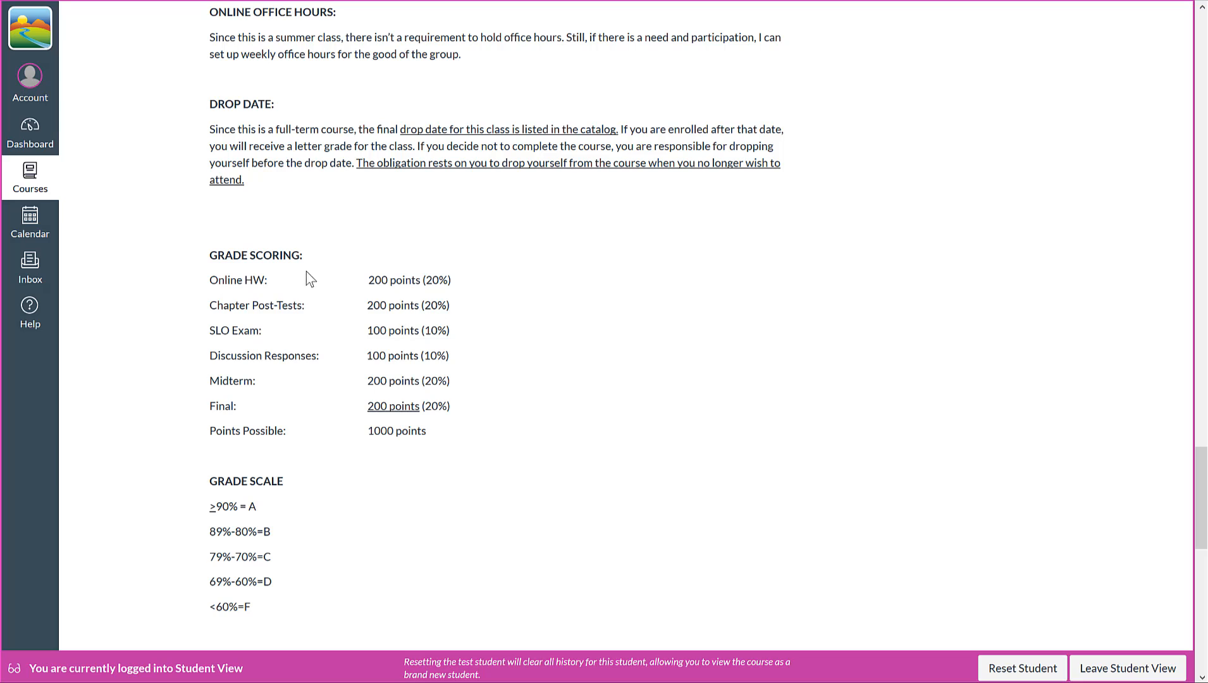